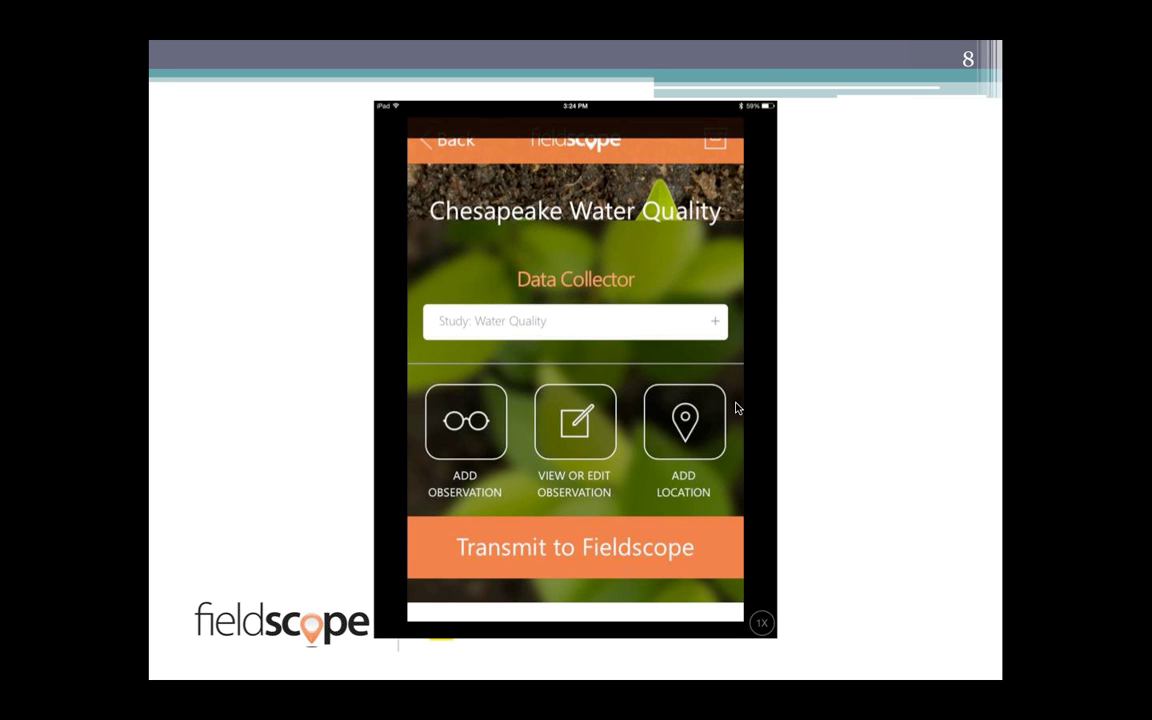
Advance through the closing contact slide and exit the slide show
key("Right")
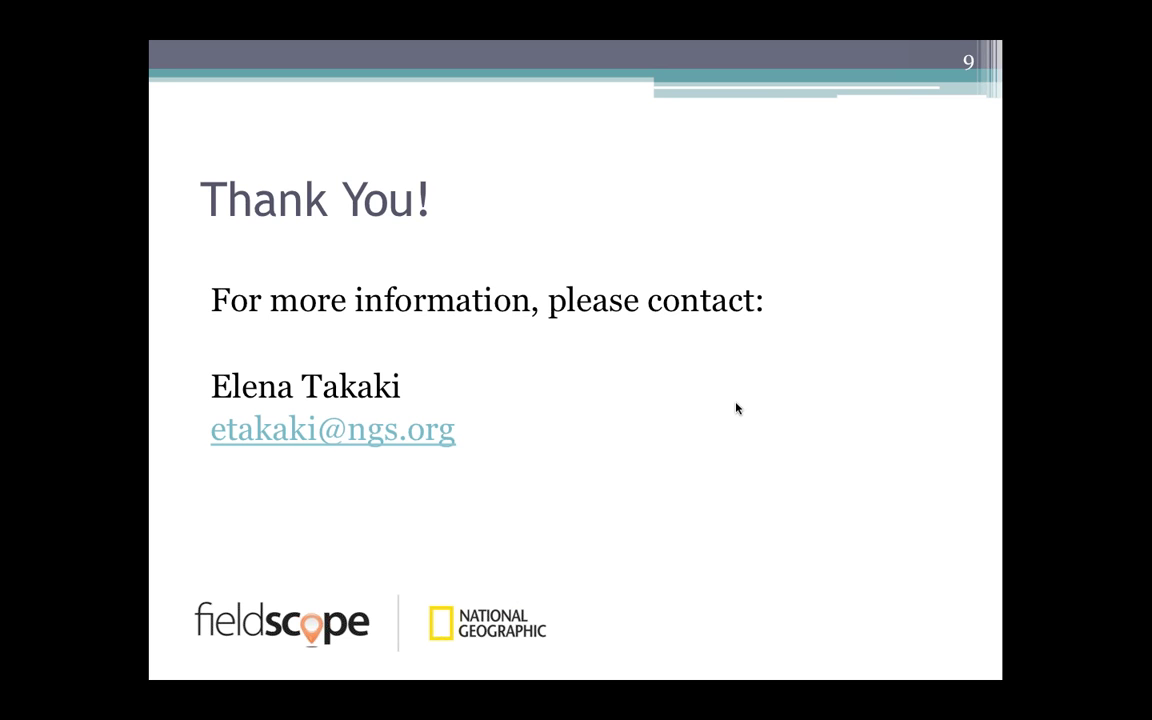
key("Right")
key("Right")
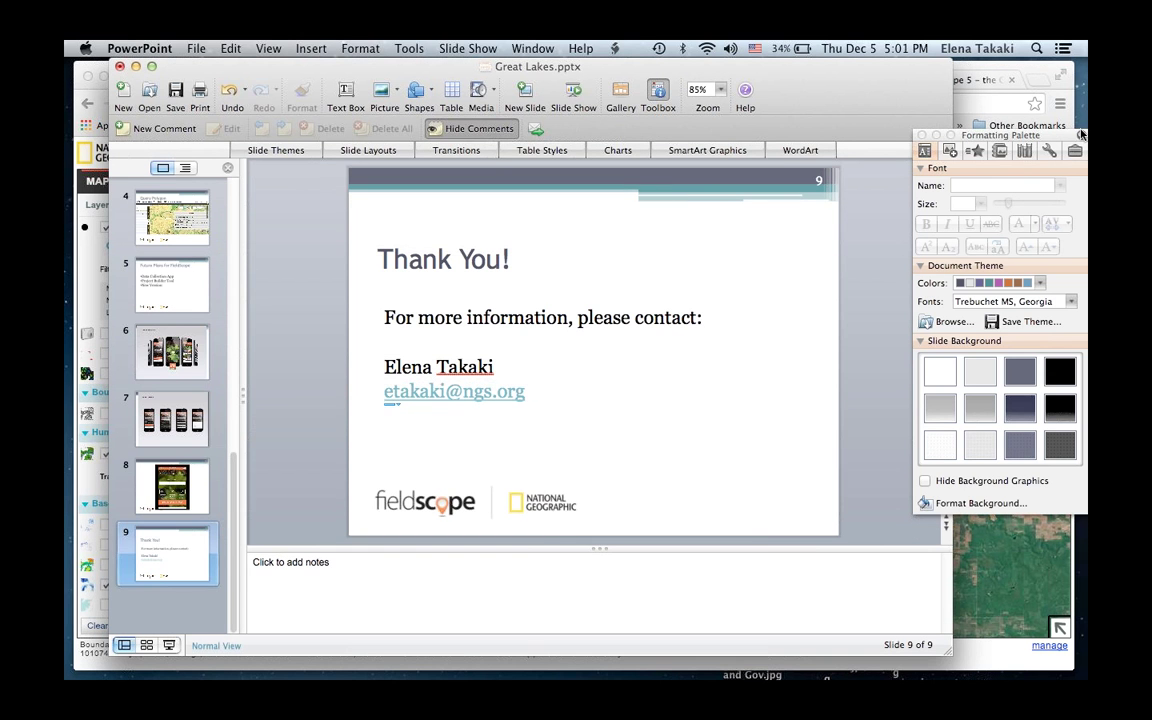
Switch to Chrome and open the Map Data page of the Chesapeake Watershed Project in FieldScope
left_click(990, 70)
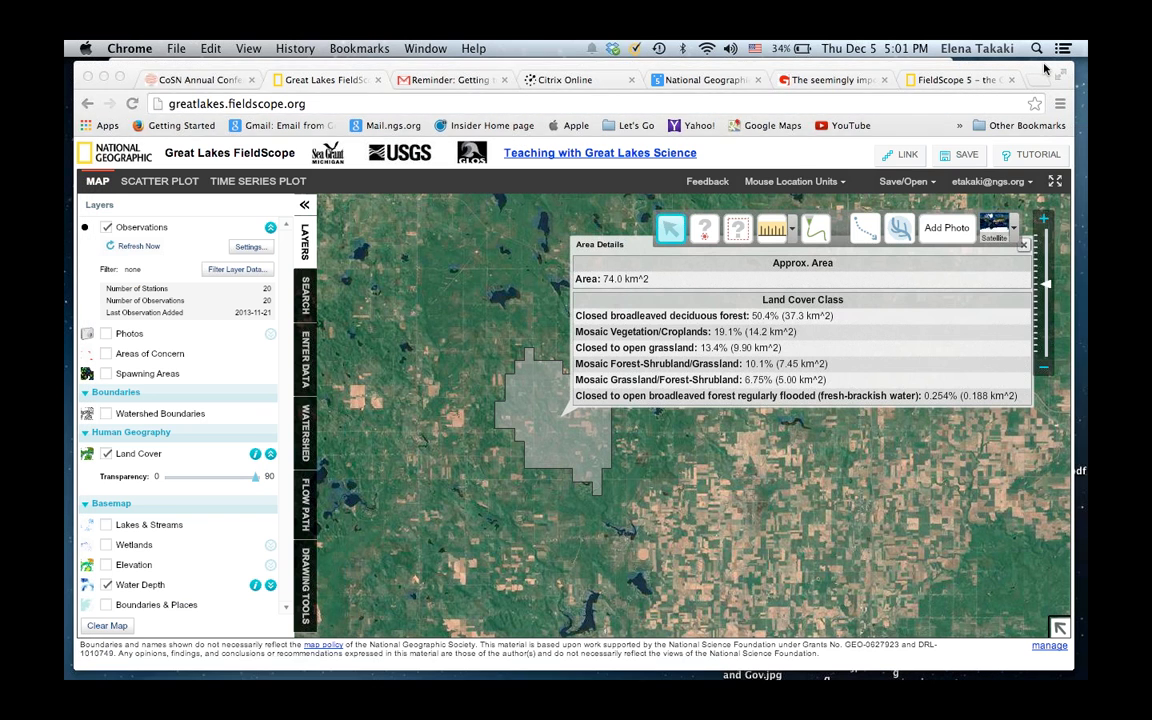
left_click(947, 82)
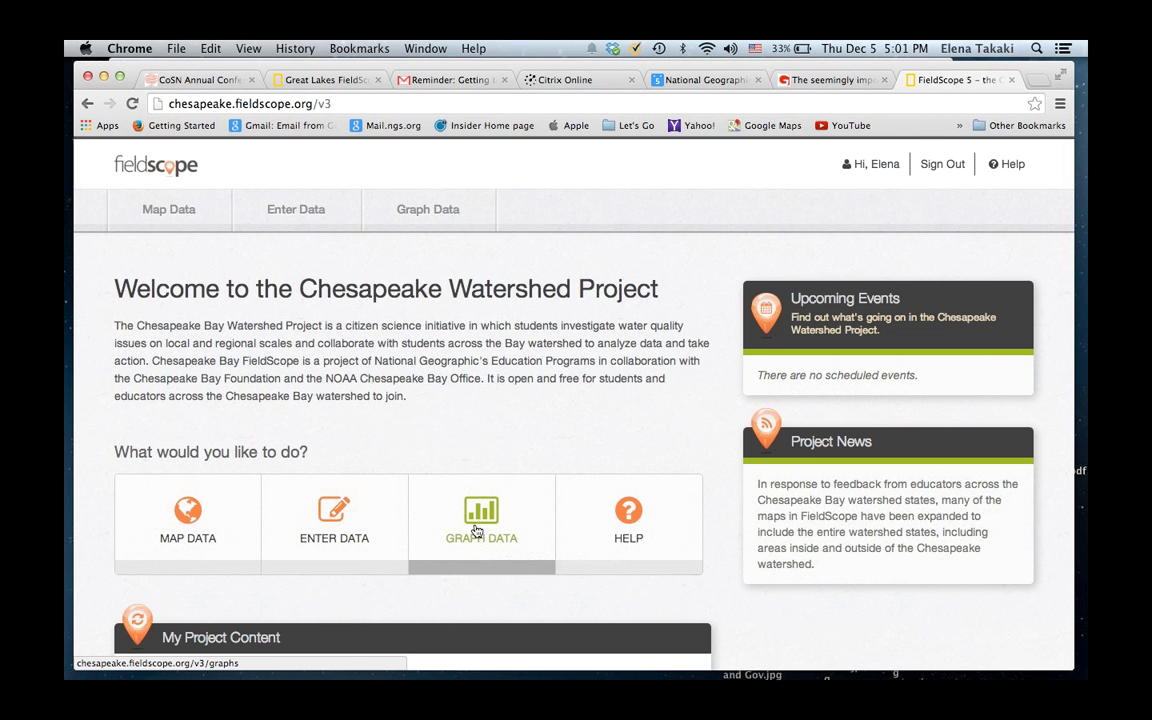
left_click(223, 515)
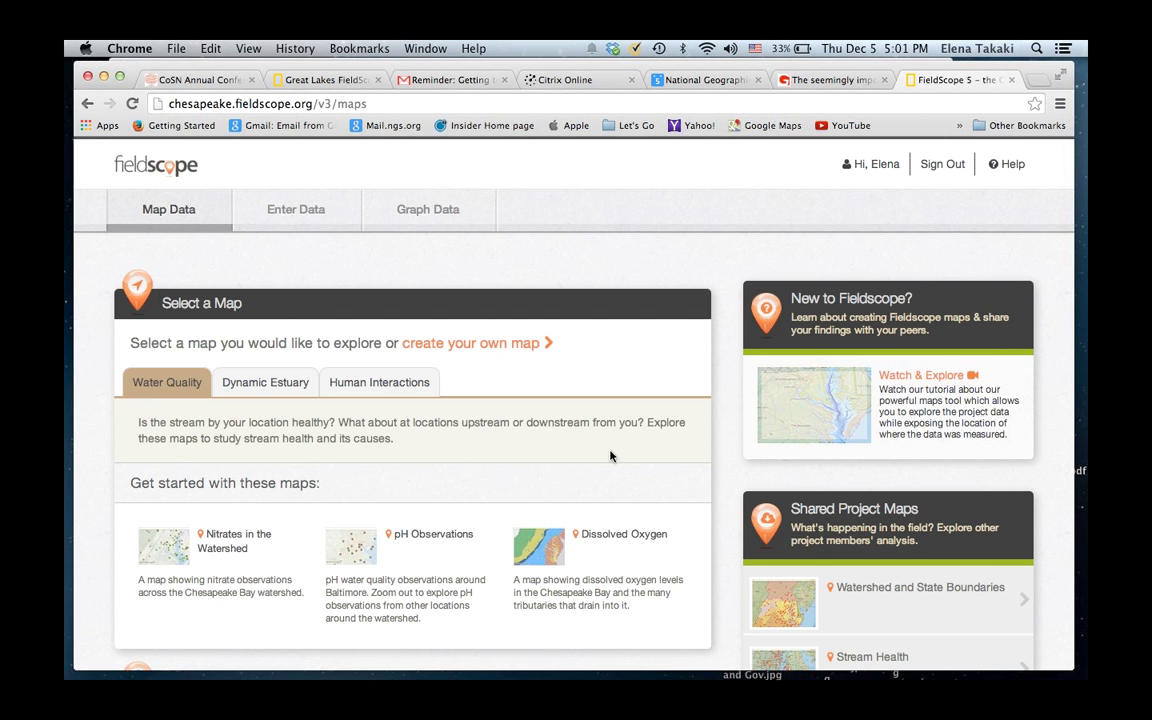
Examine the starter maps, saved maps and shared project maps offered on the Map Data page
scroll(685, 450, "down", 2)
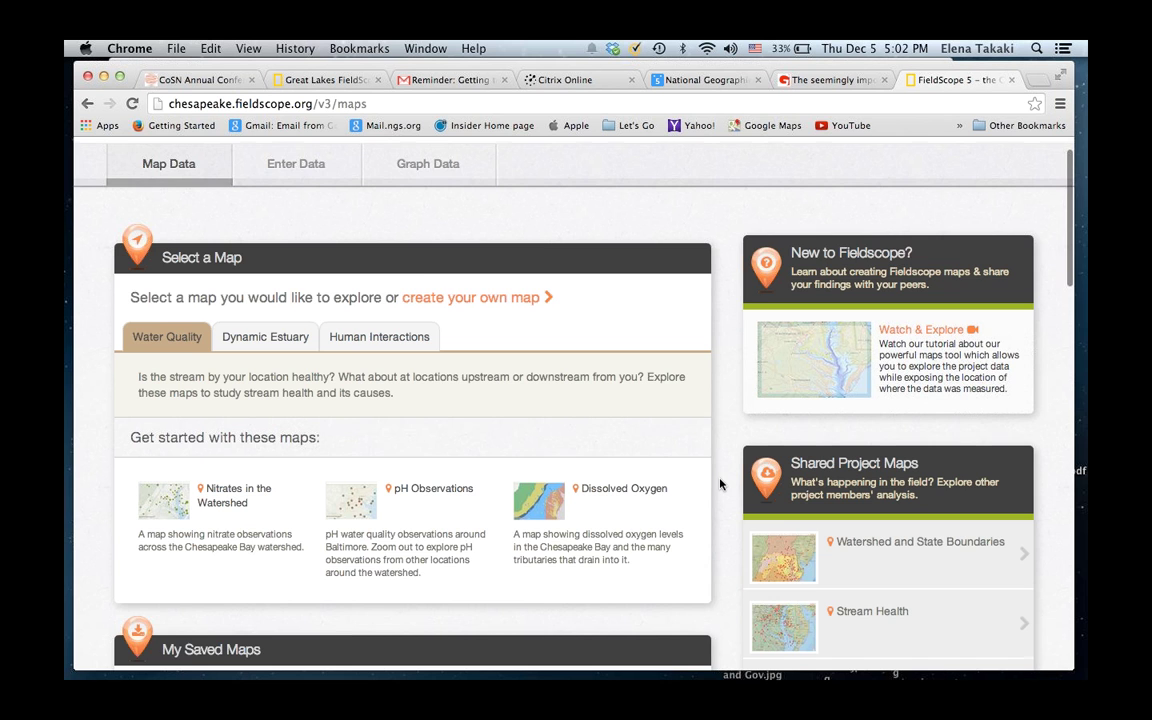
scroll(720, 484, "down", 4)
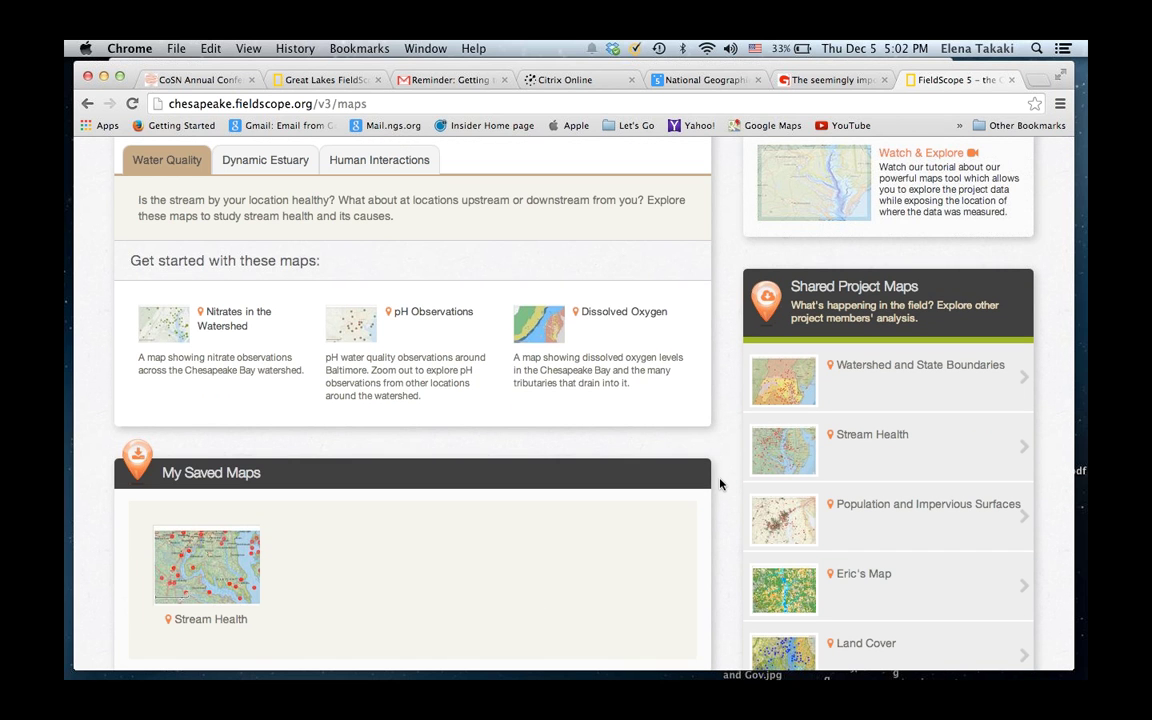
scroll(720, 484, "down", 2)
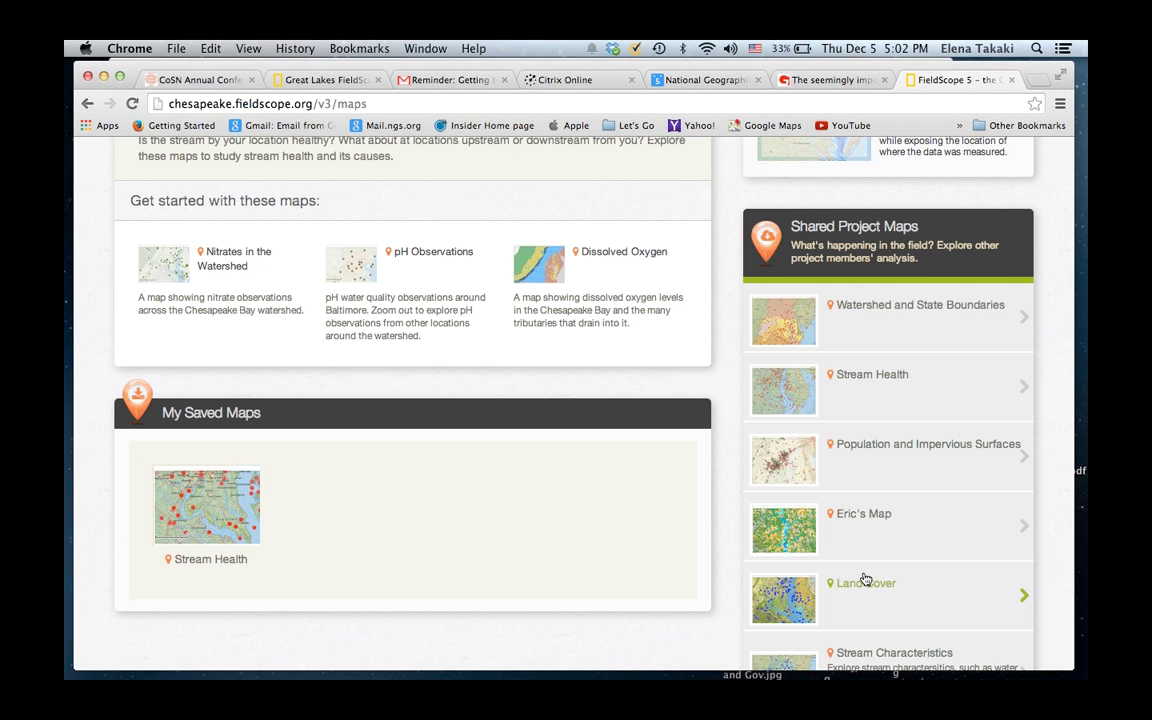
scroll(875, 548, "down", 3)
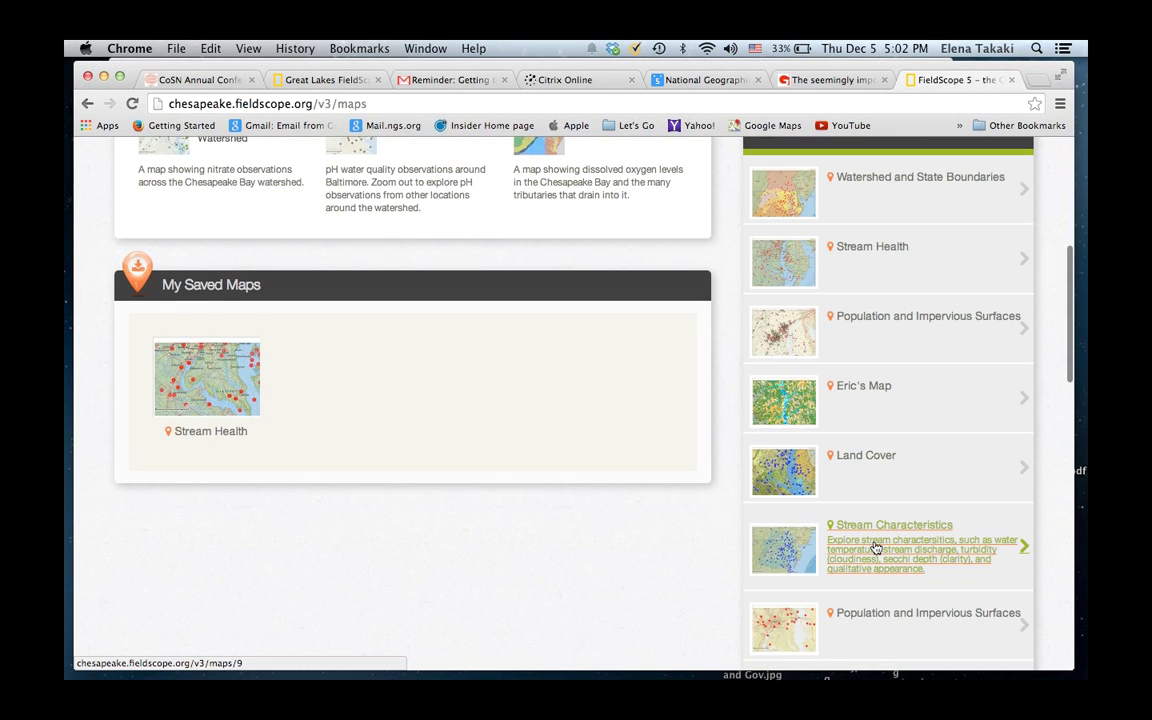
scroll(875, 548, "down", 2)
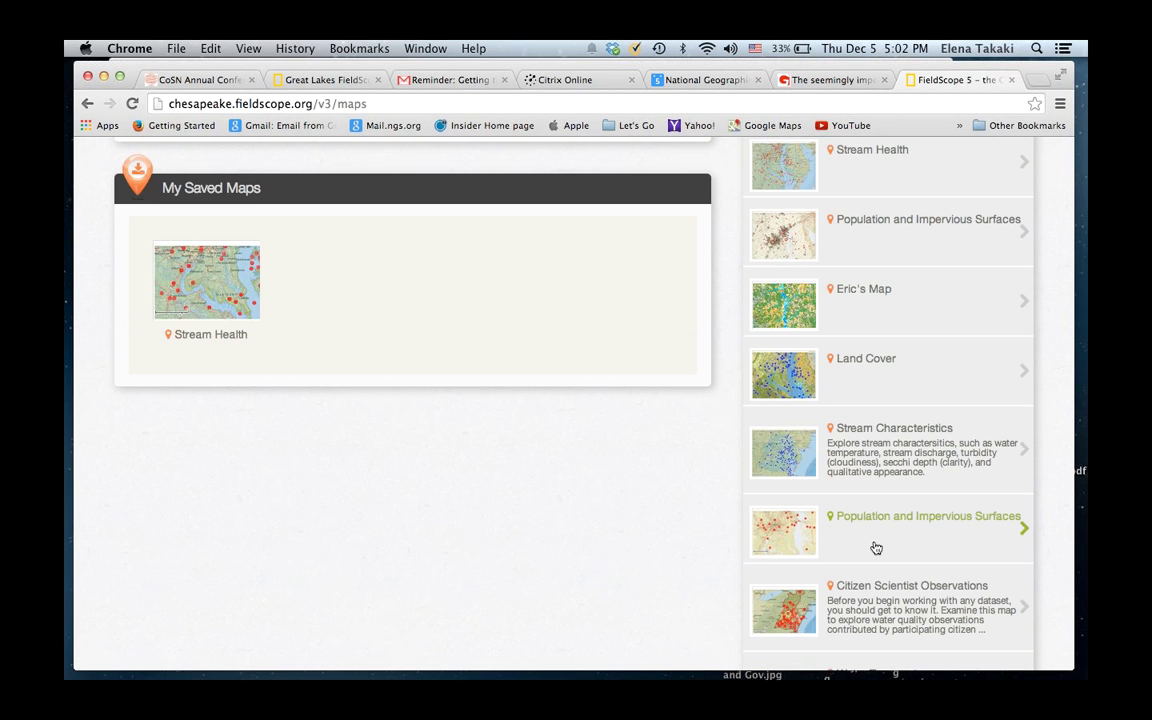
scroll(875, 548, "down", 1)
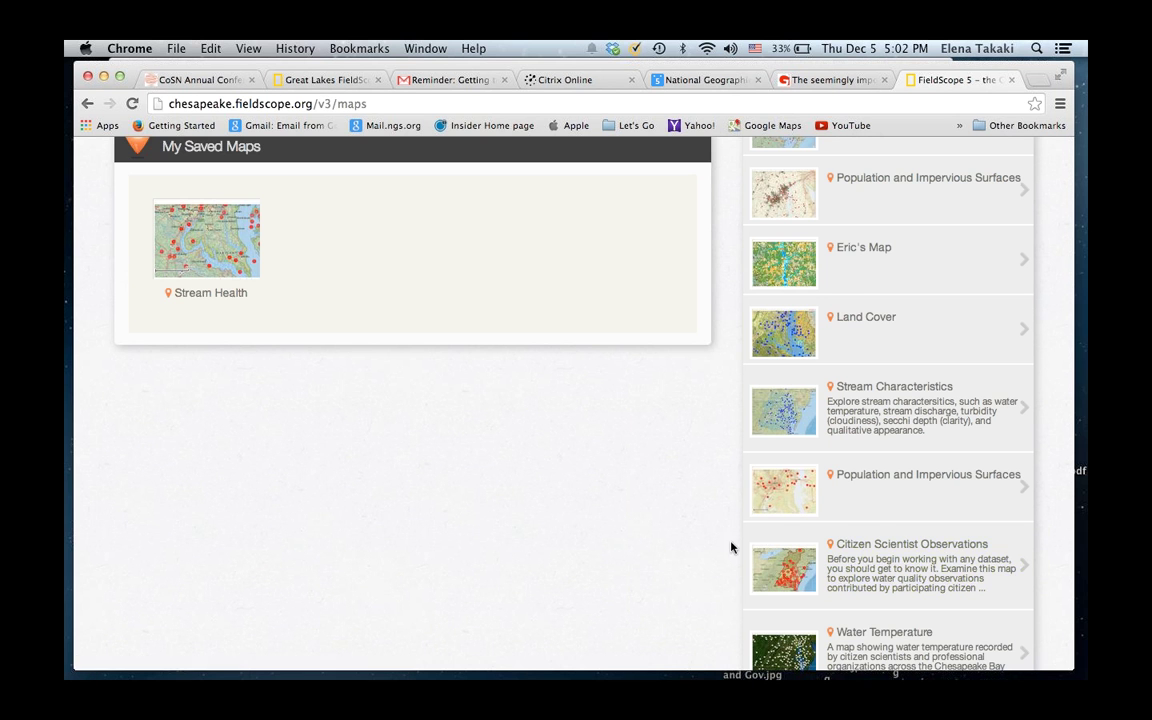
scroll(856, 599, "down", 2)
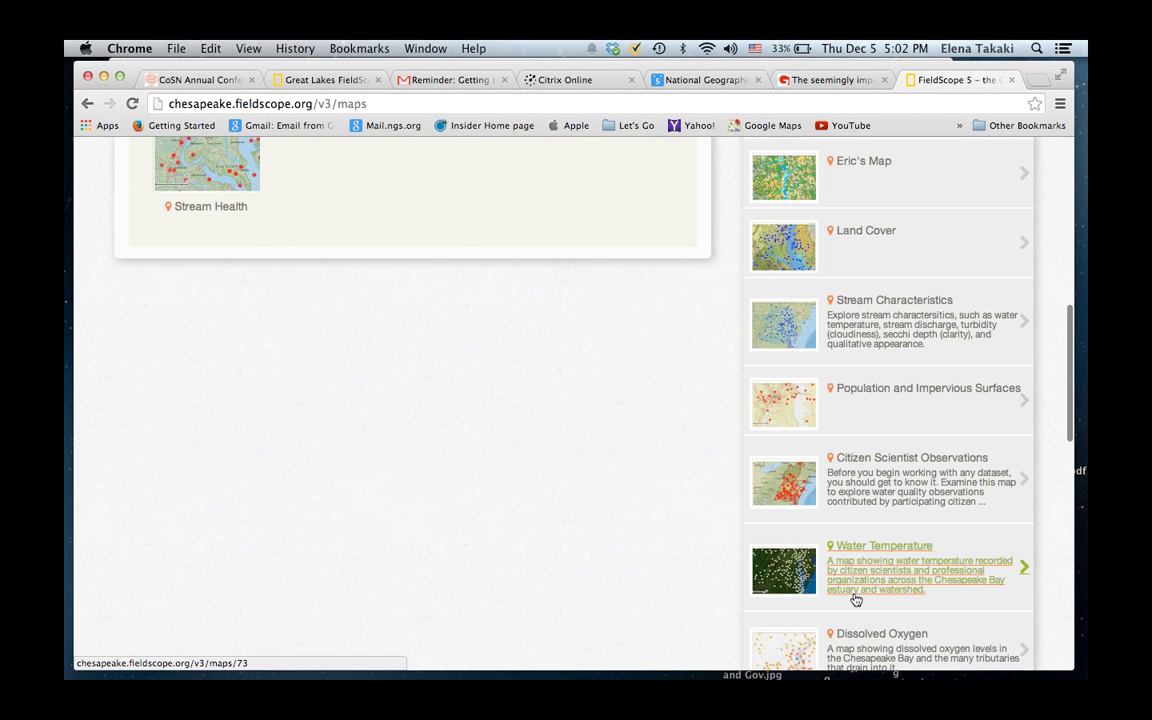
scroll(856, 599, "down", 2)
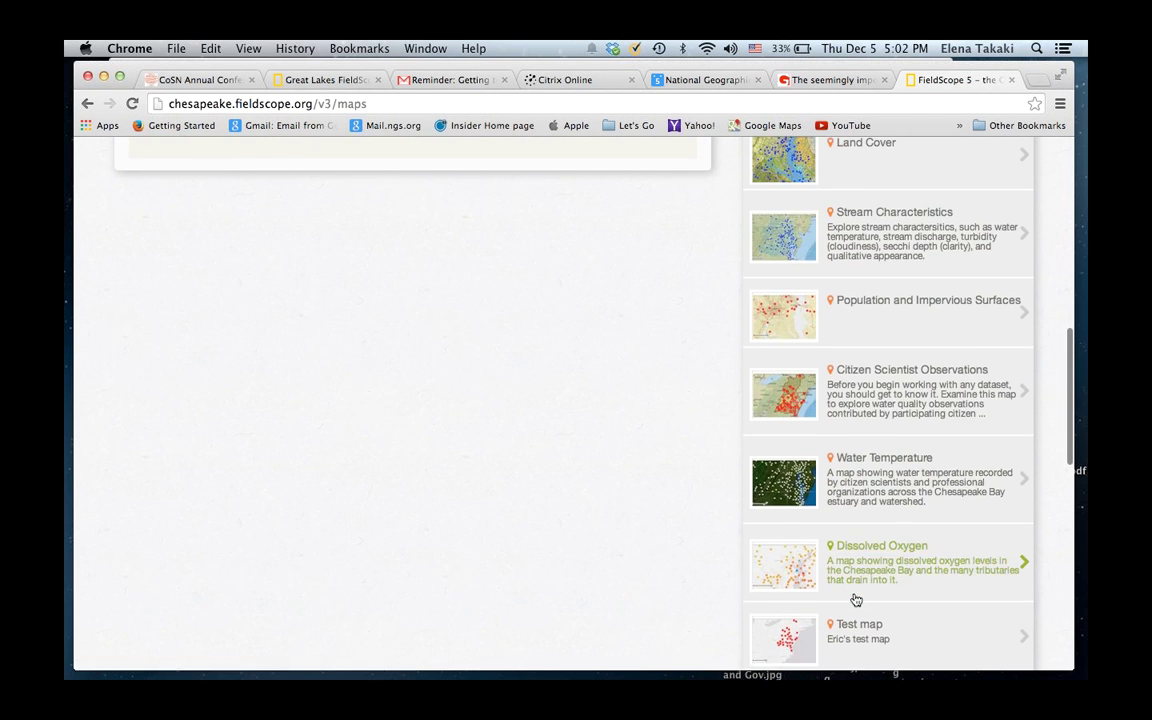
scroll(856, 599, "down", 1)
scroll(856, 599, "down", 4)
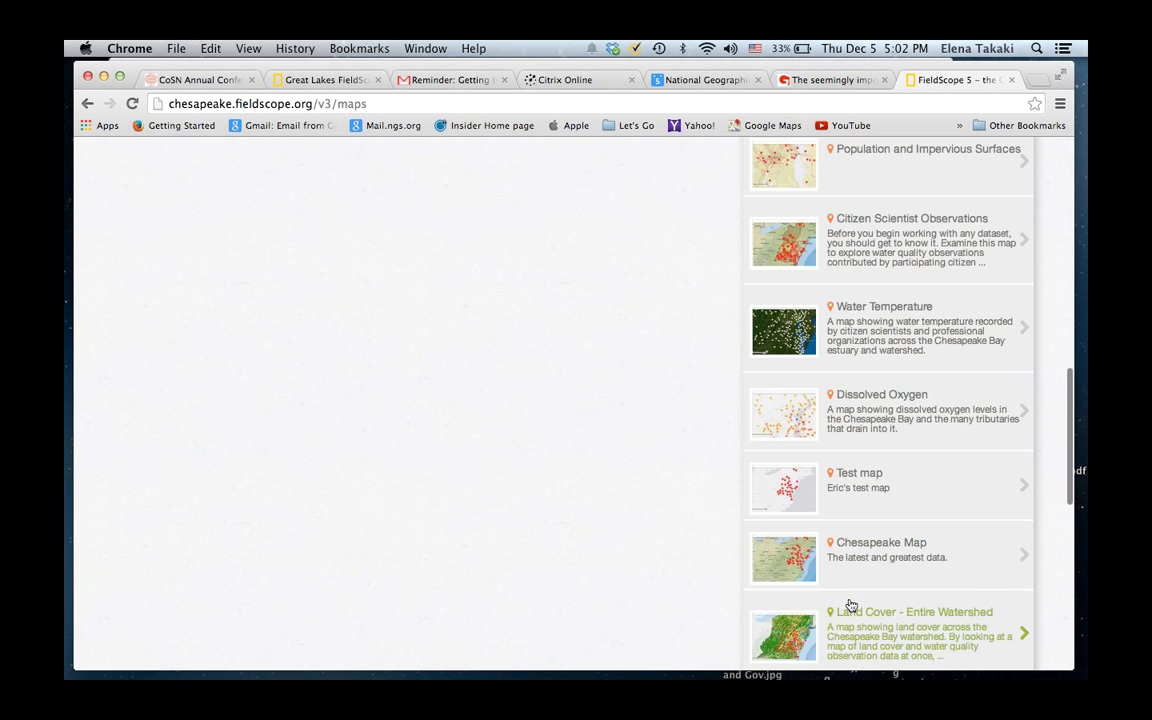
scroll(851, 605, "down", 2)
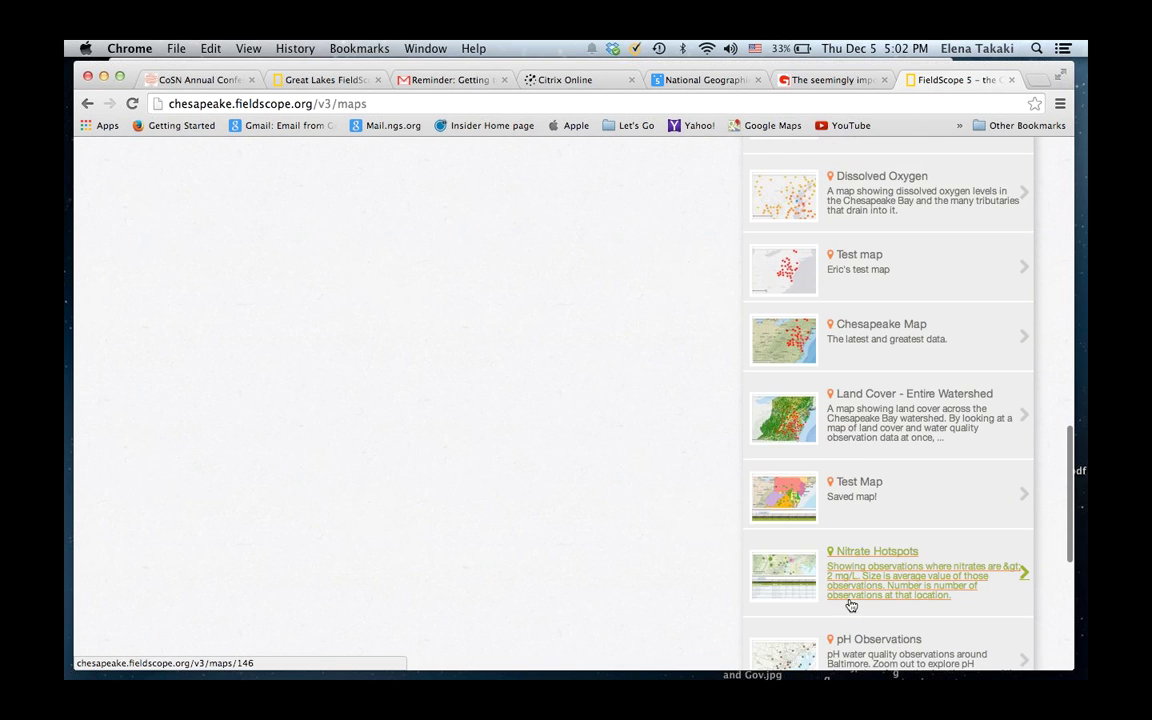
scroll(851, 605, "up", 2)
scroll(851, 605, "up", 8)
scroll(851, 605, "up", 6)
scroll(812, 594, "up", 1)
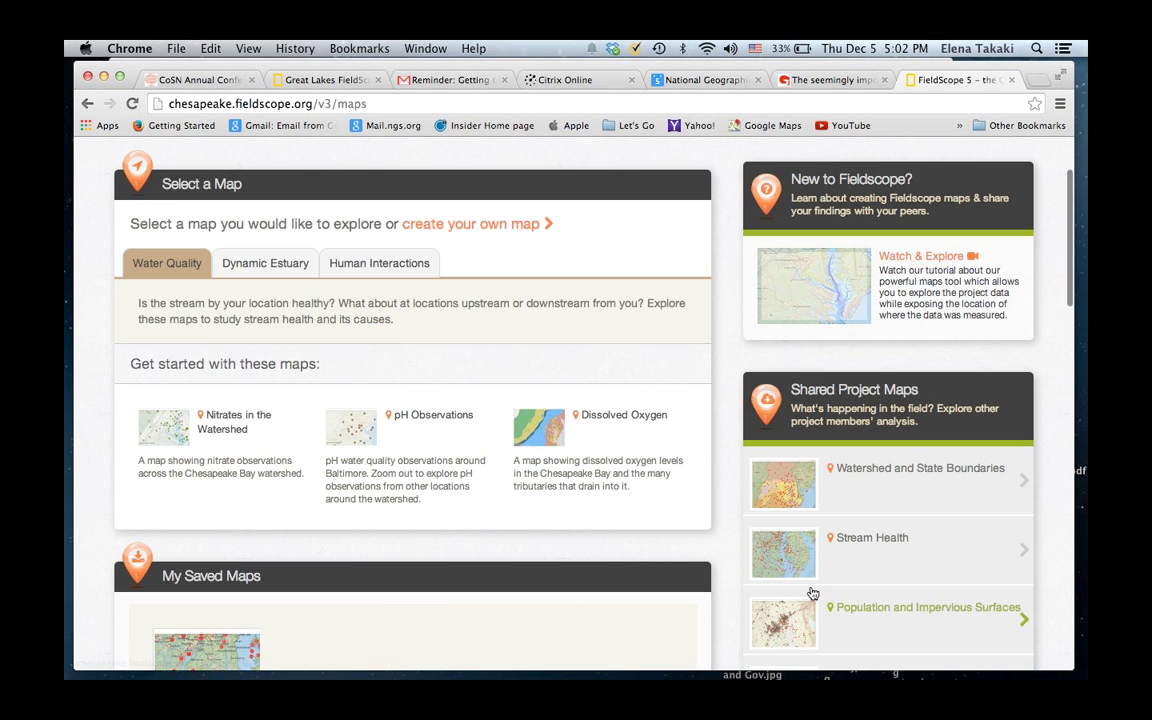
View the basemap choices for creating a new map and return to the Chesapeake Watershed Project home page
left_click(497, 222)
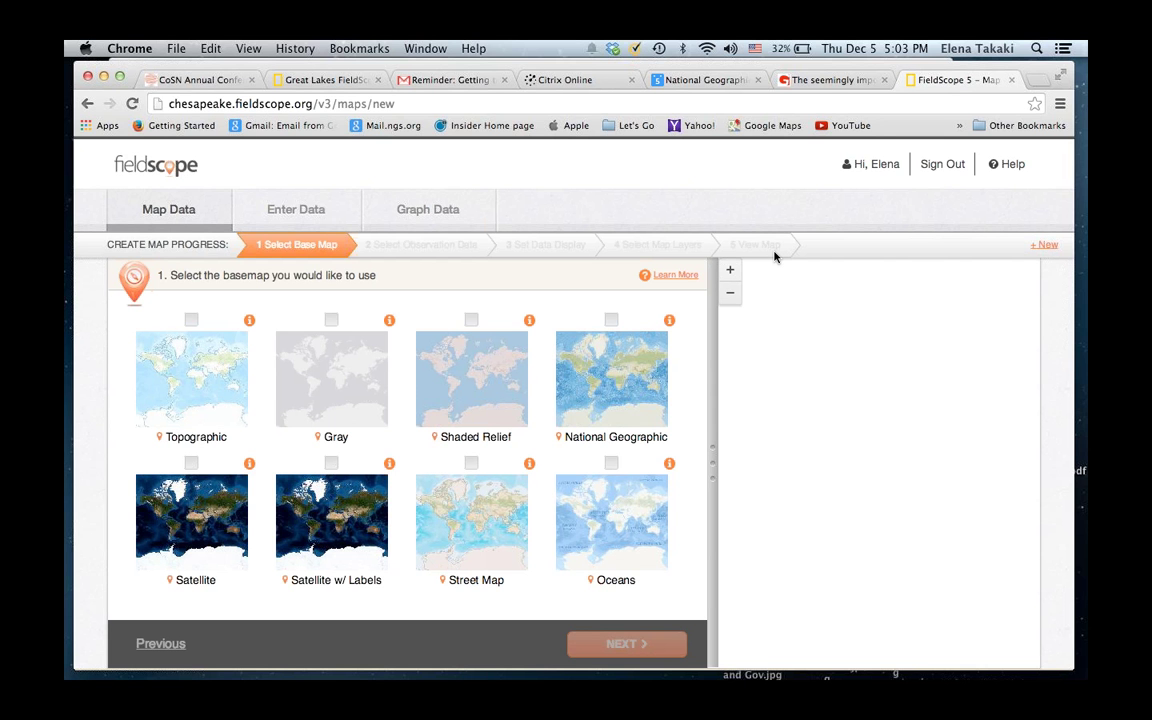
left_click(155, 211)
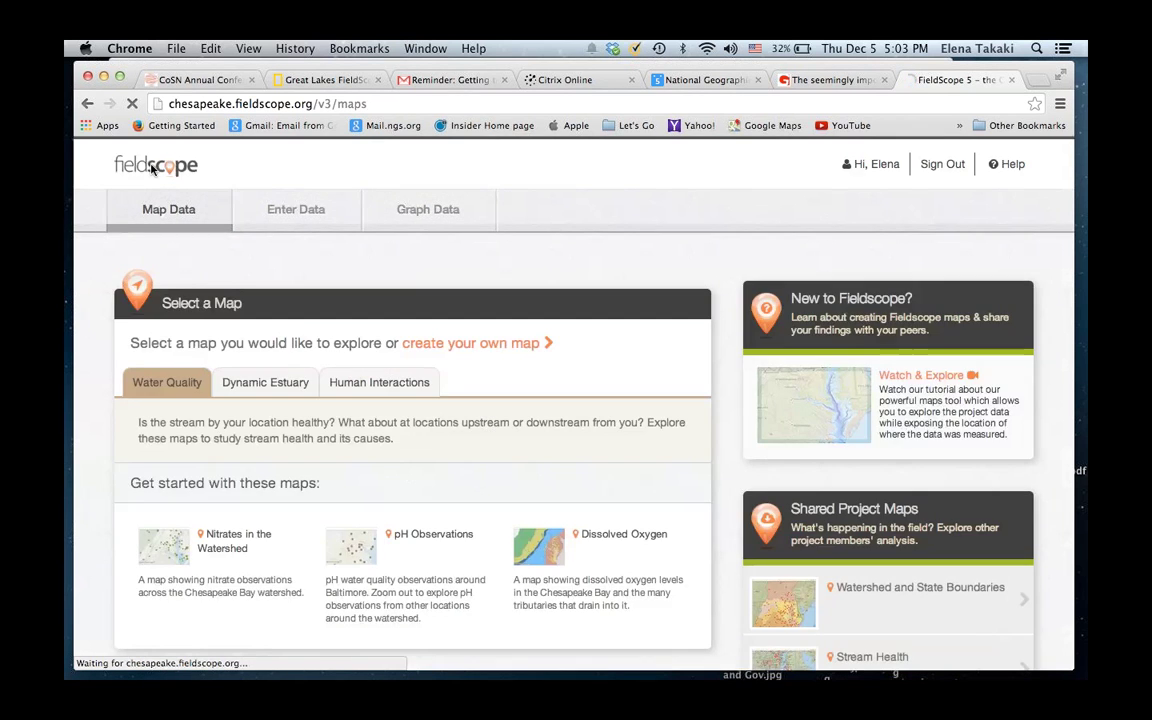
left_click(151, 170)
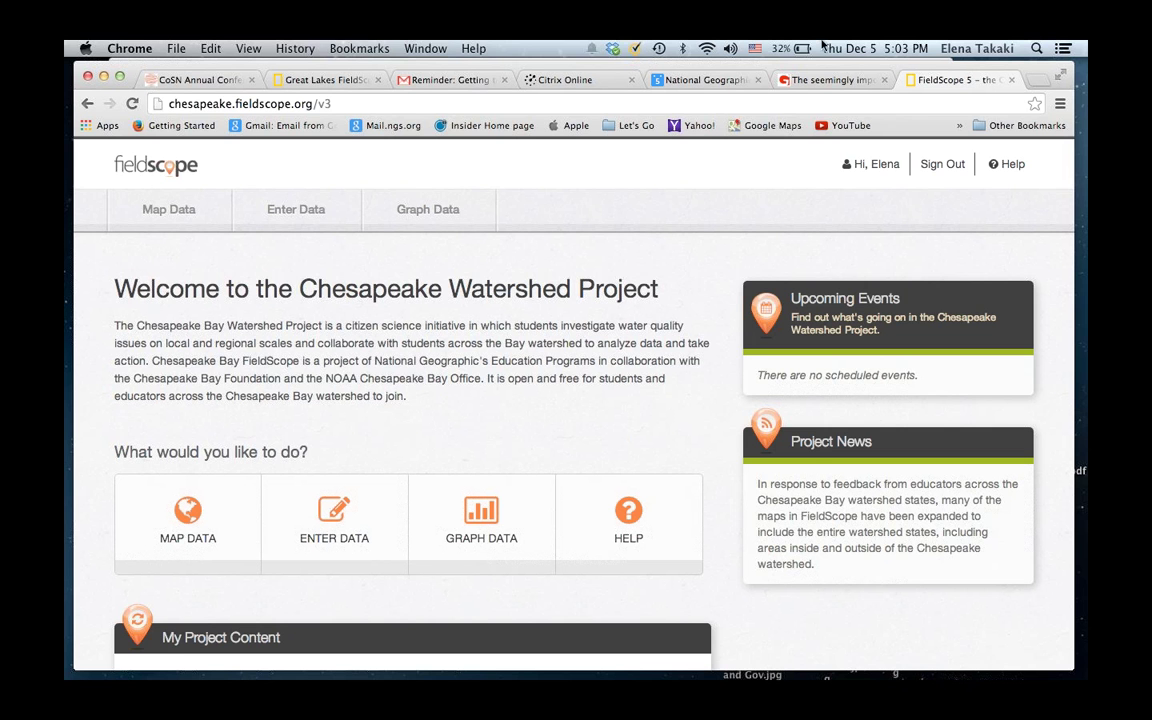
Bring up the Great Lakes FieldScope page, and minimize the browser and Great Lakes.pptx windows to clear the desktop
left_click(345, 80)
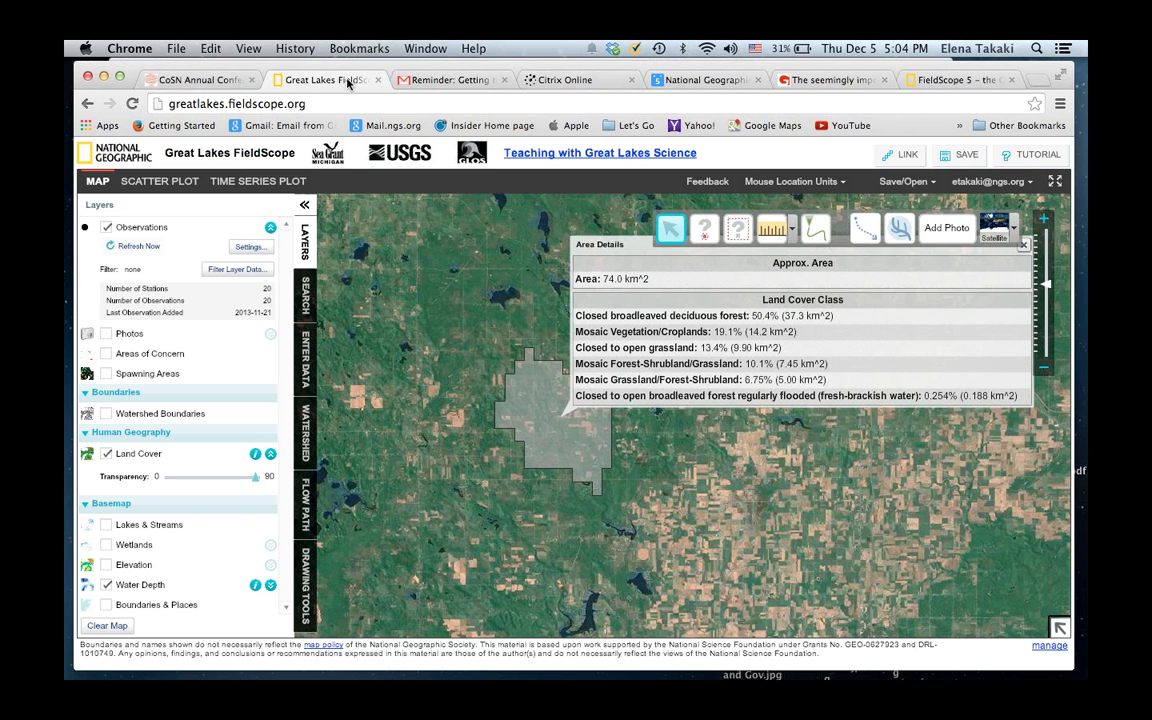
left_click(104, 76)
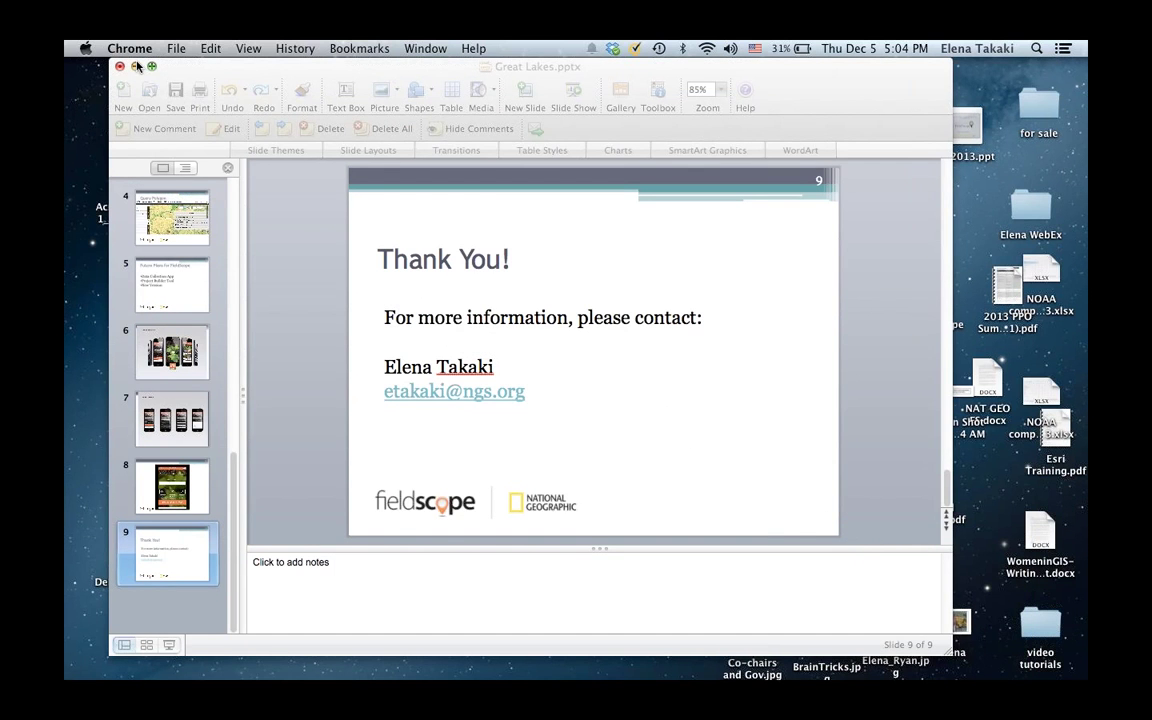
left_click(137, 66)
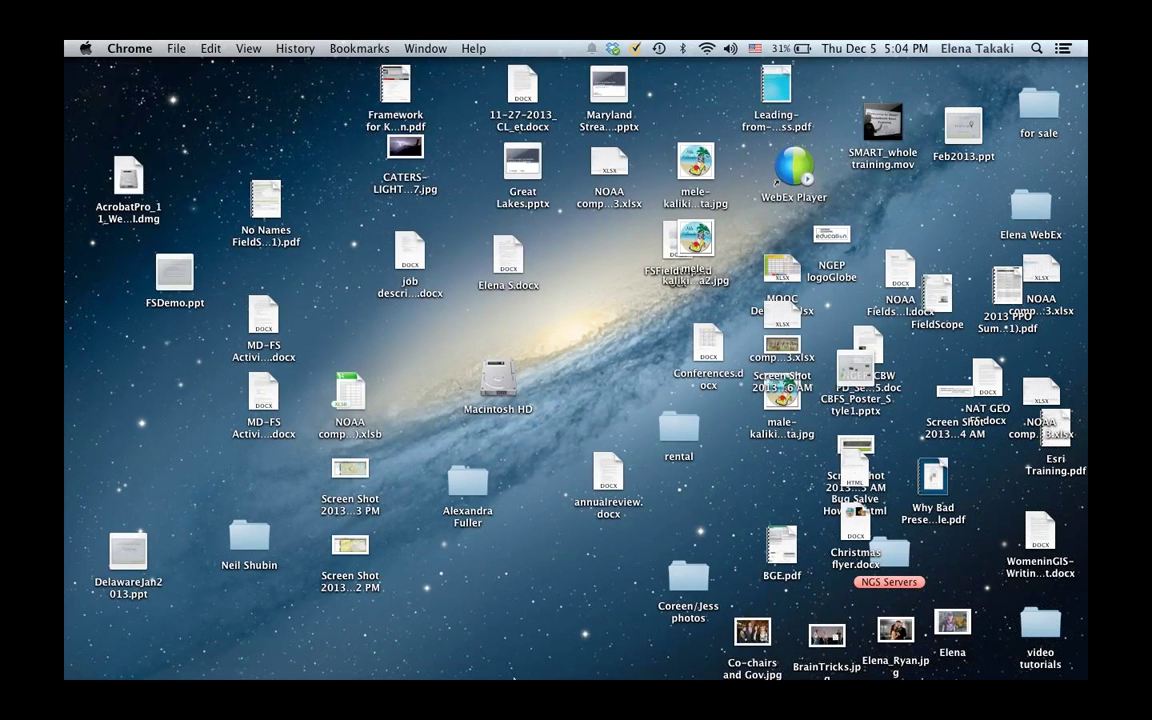
Restore the minimized Great Lakes FieldScope window in Firefox and lower the system volume
left_click(980, 662)
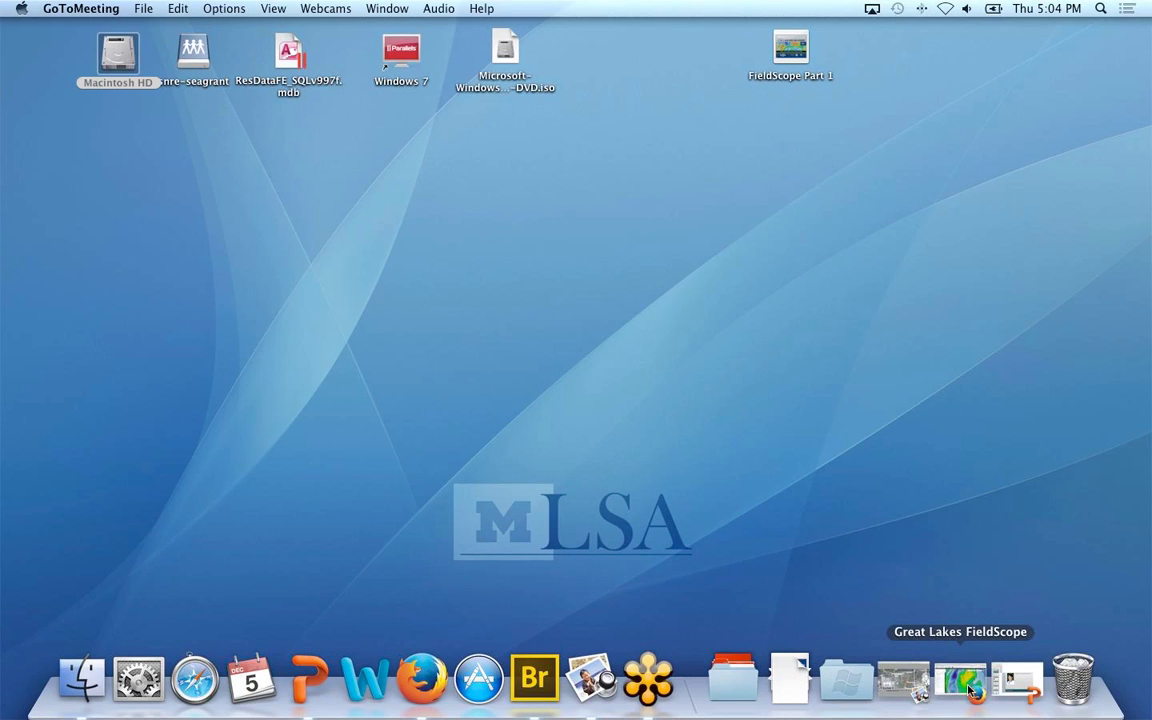
left_click(968, 690)
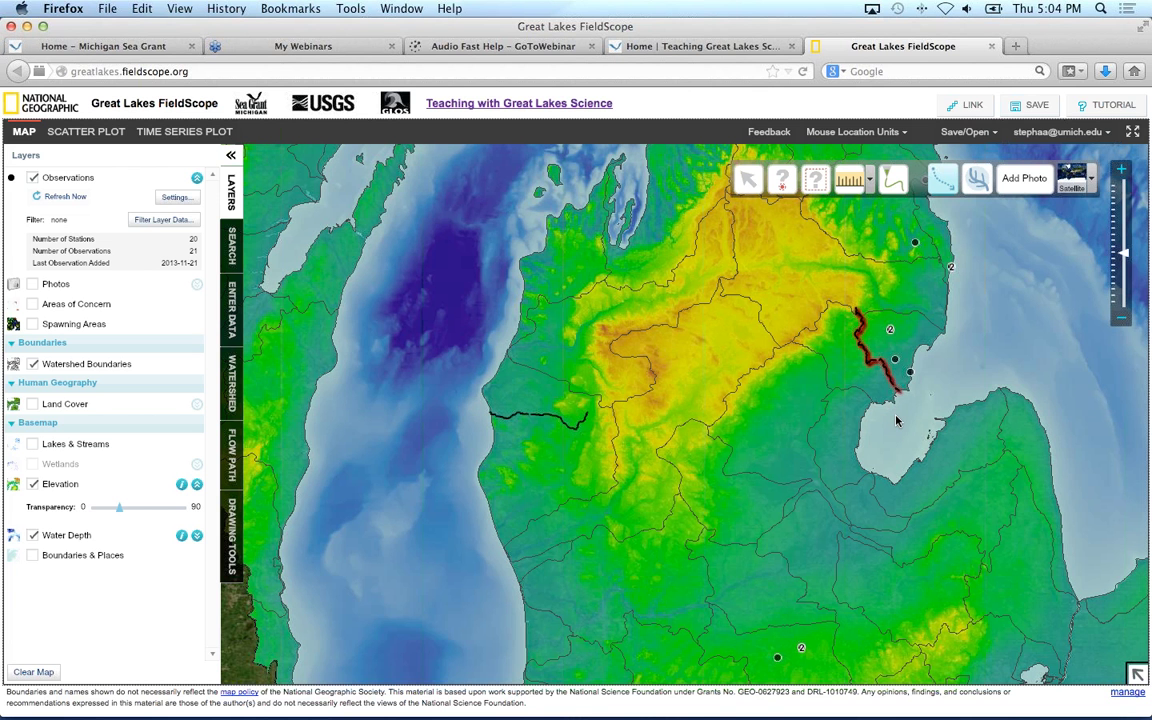
key("XF86AudioLowerVolume")
key("XF86AudioLowerVolume")
key("XF86AudioLowerVolume")
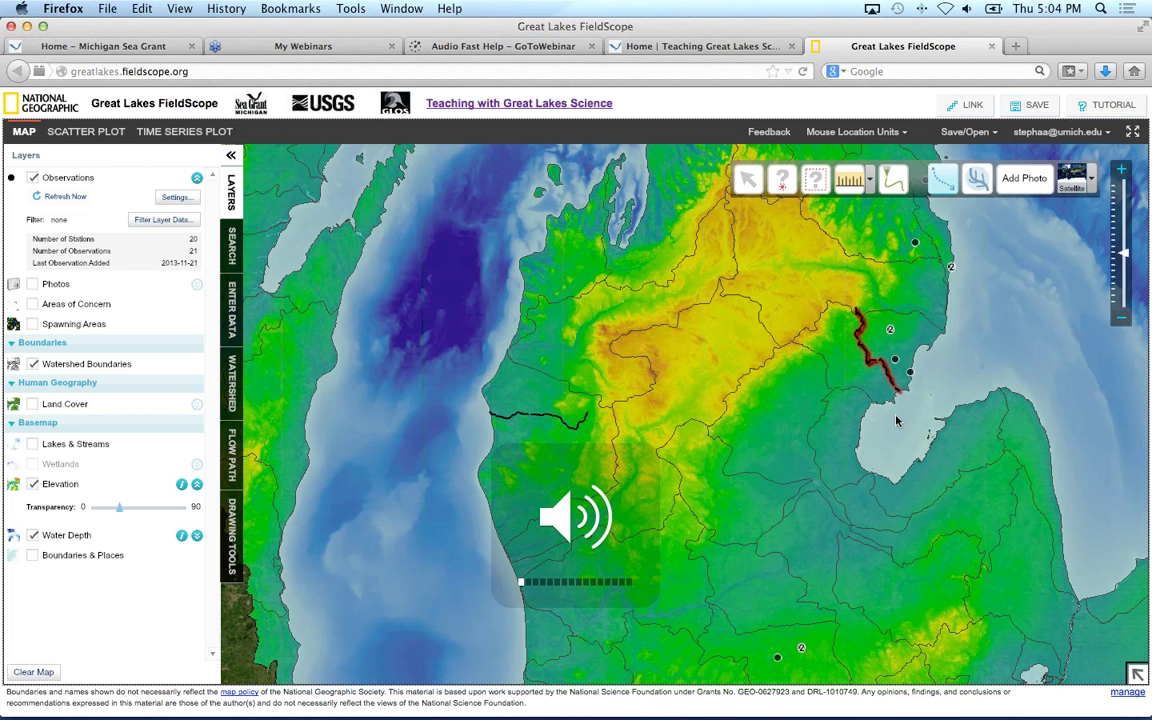